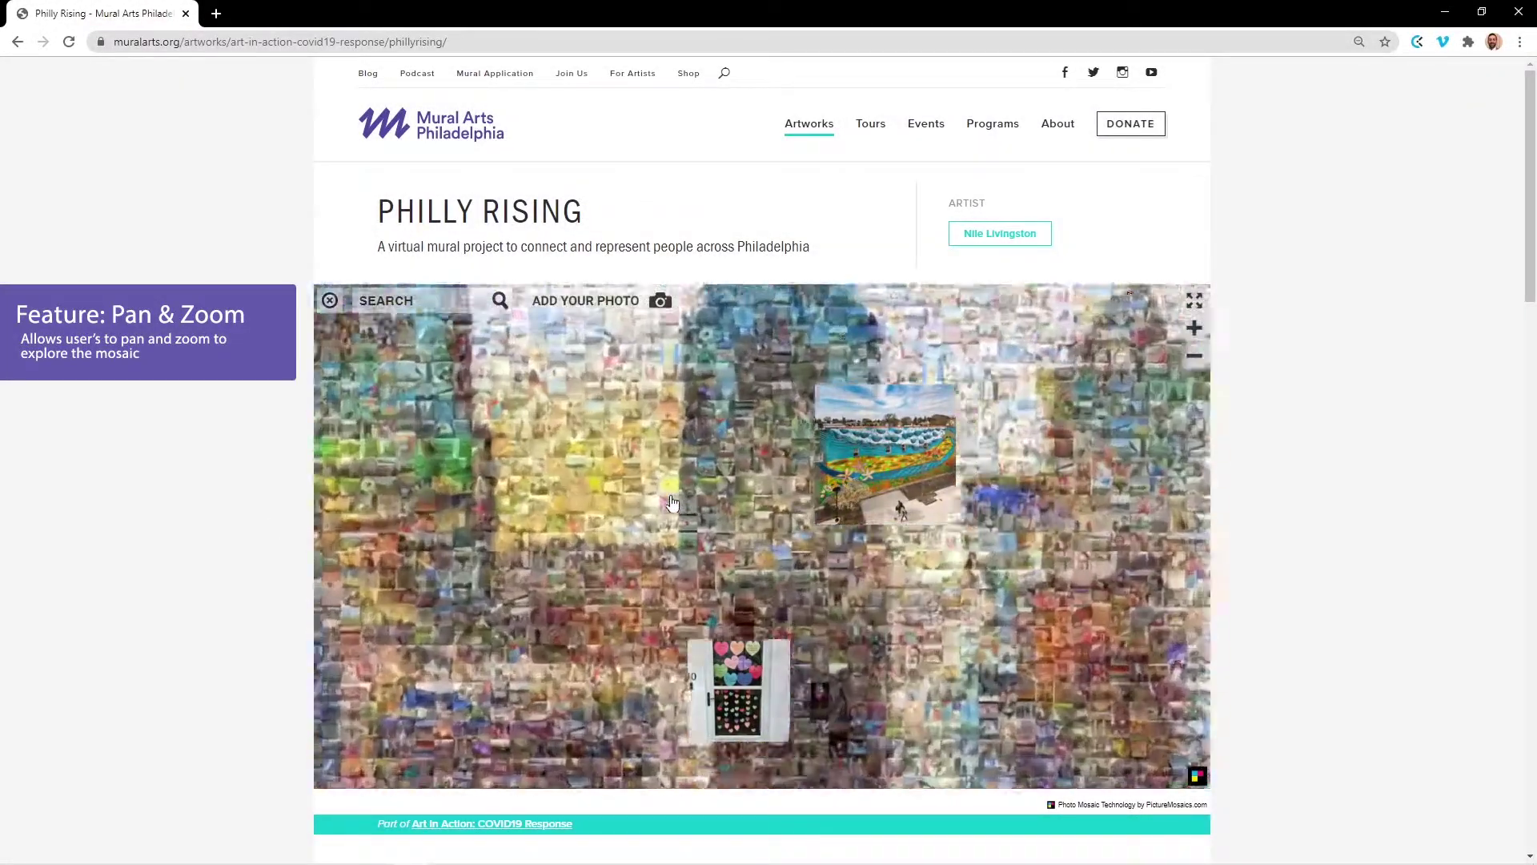
{"action": "scroll", "coordinate": [753, 528], "scroll_direction": "up", "scroll_amount": 2}
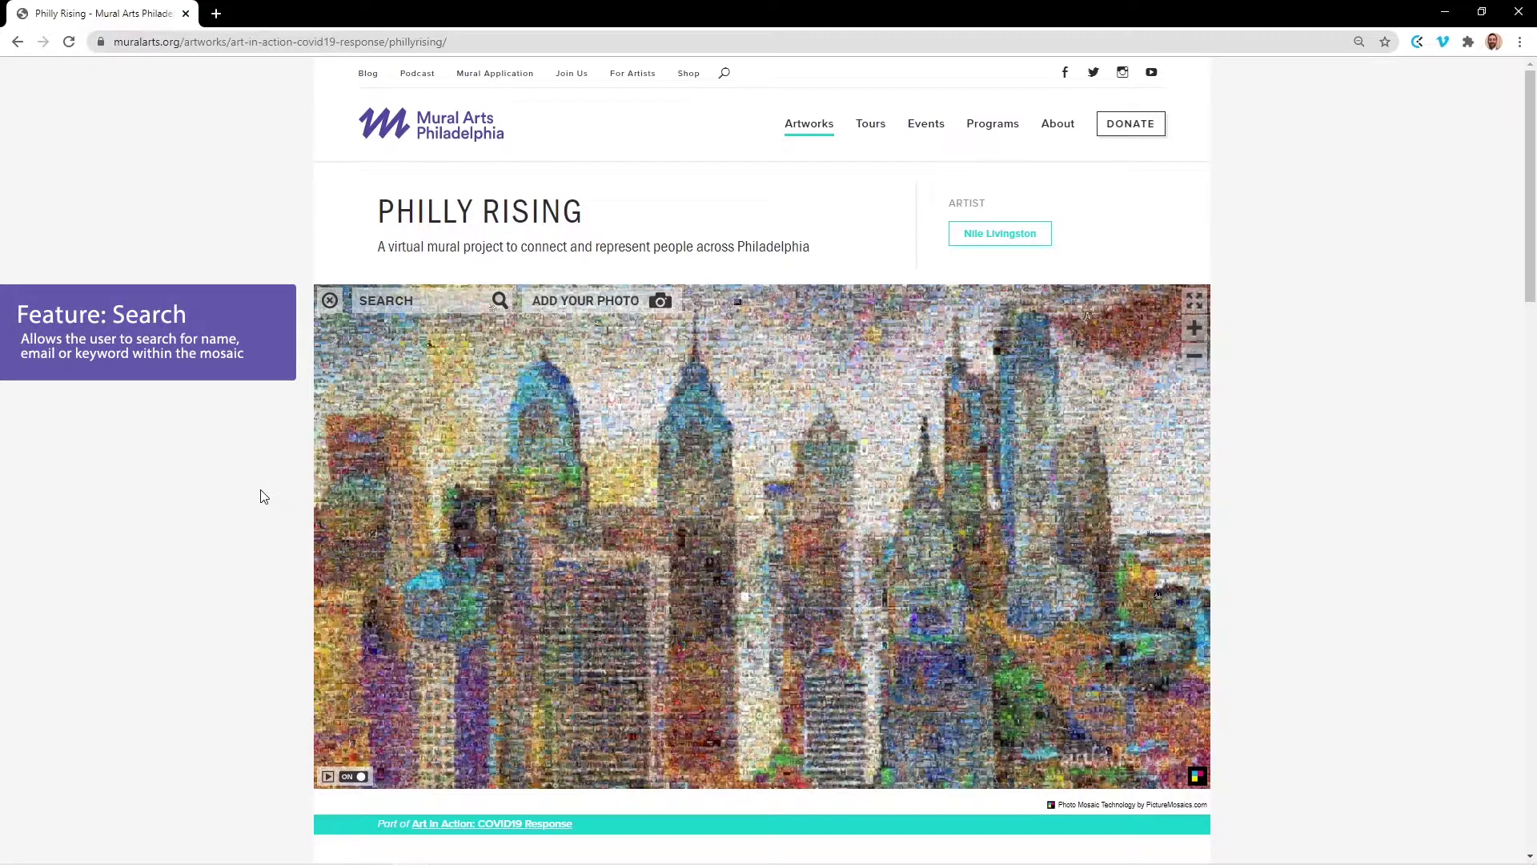
{"action": "left_click", "coordinate": [404, 299]}
{"action": "type", "text": "Love"}
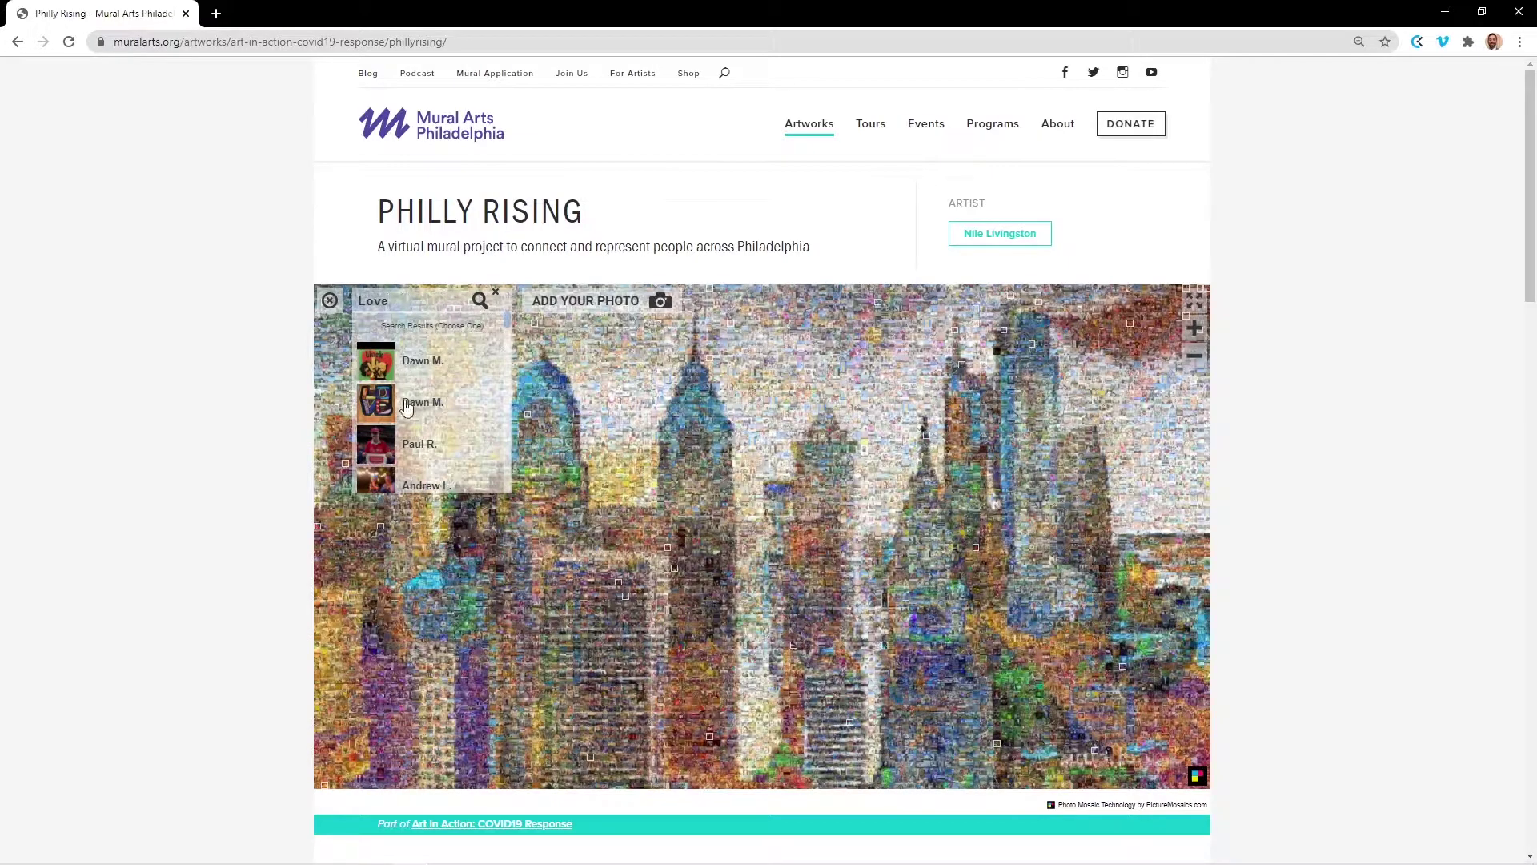
{"action": "left_click", "coordinate": [407, 409]}
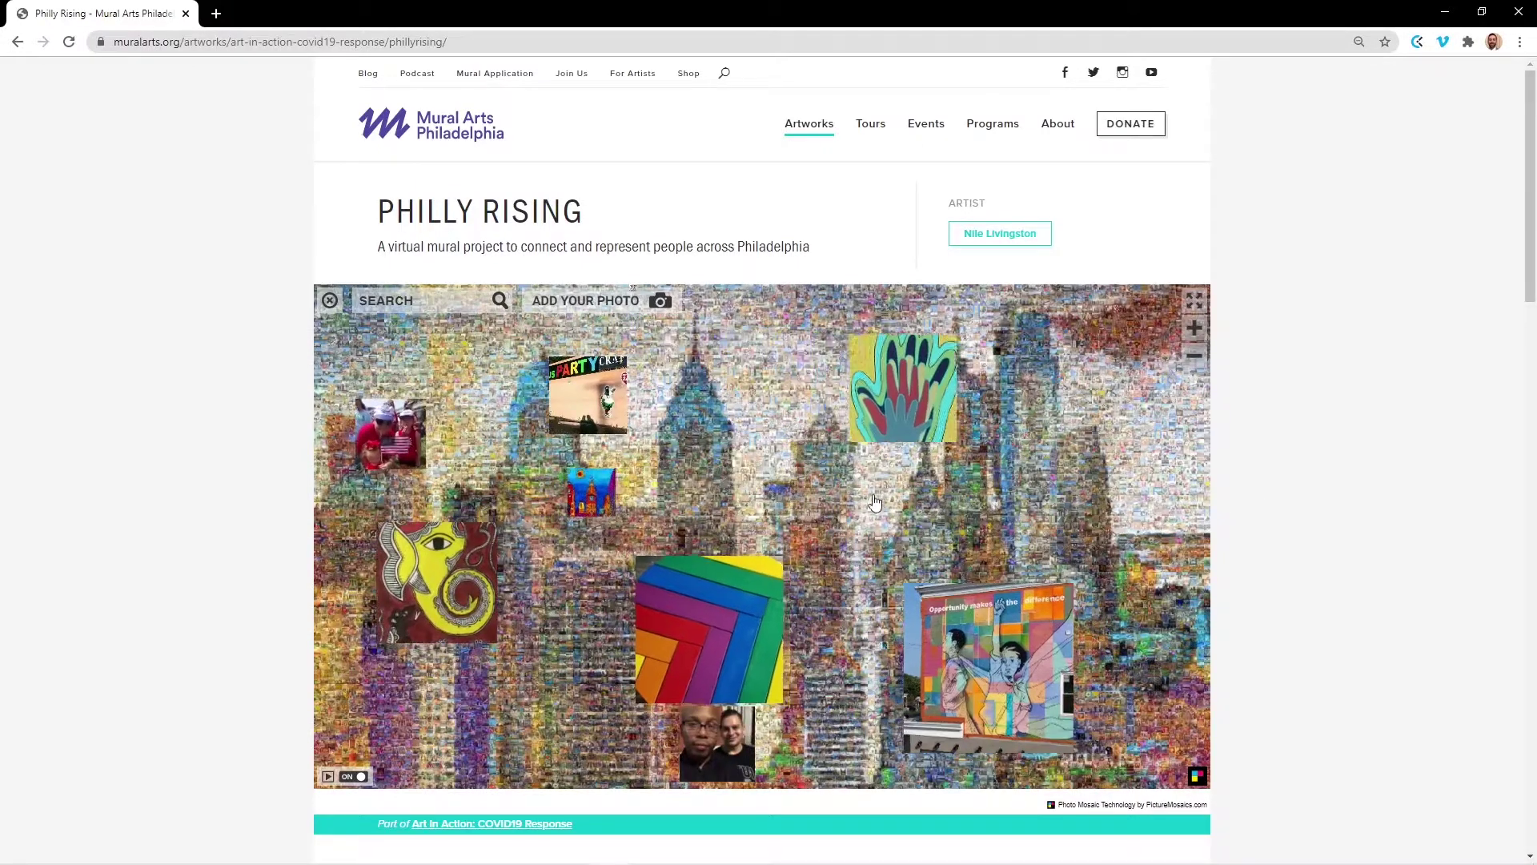
{"action": "scroll", "coordinate": [805, 495], "scroll_direction": "up", "scroll_amount": 2}
{"action": "scroll", "coordinate": [805, 494], "scroll_direction": "up", "scroll_amount": 2}
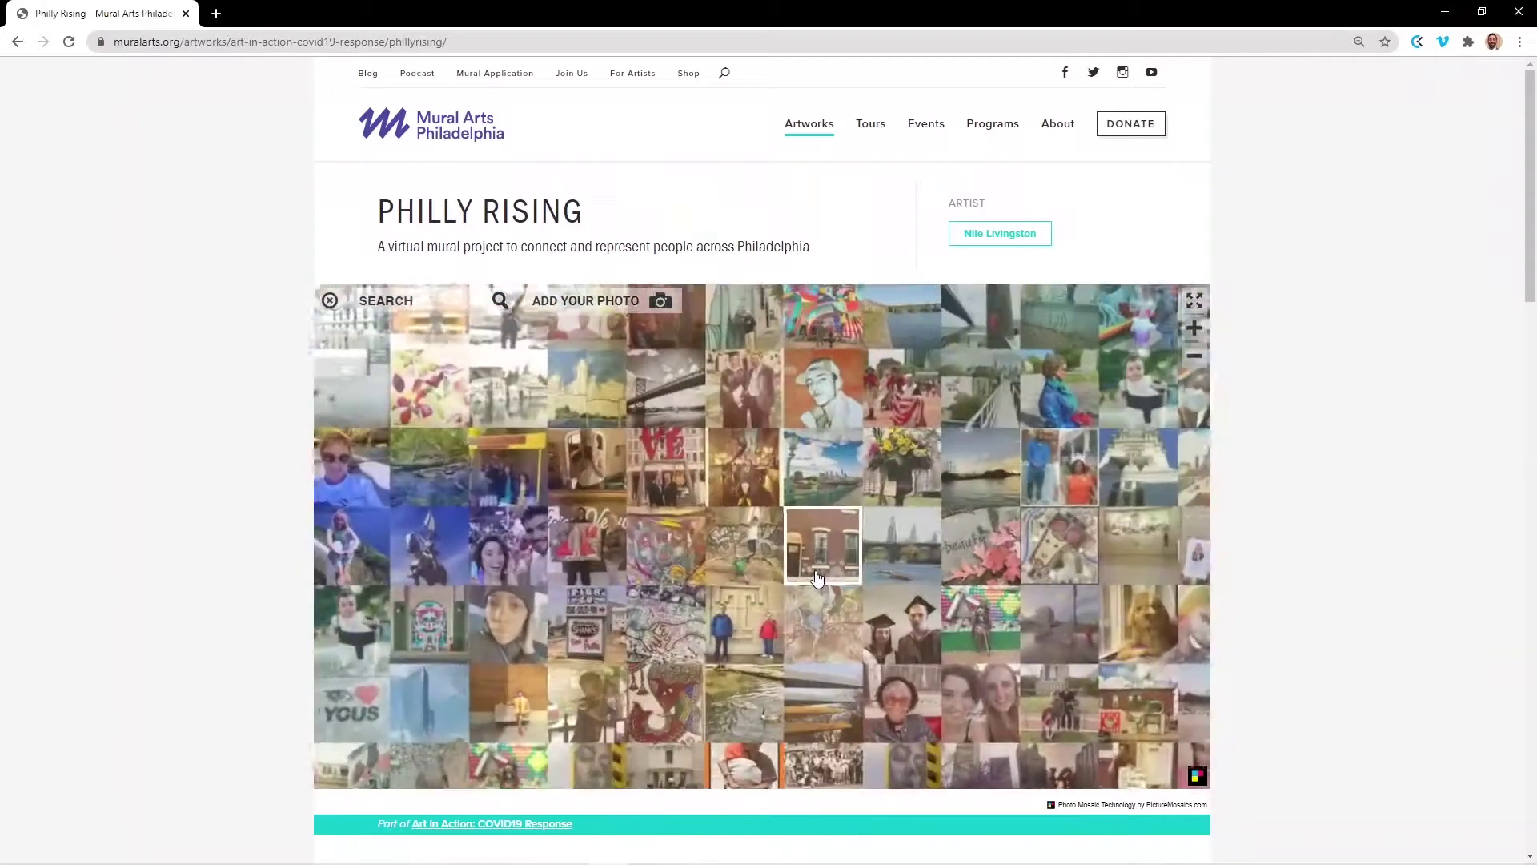
{"action": "left_click", "coordinate": [670, 560]}
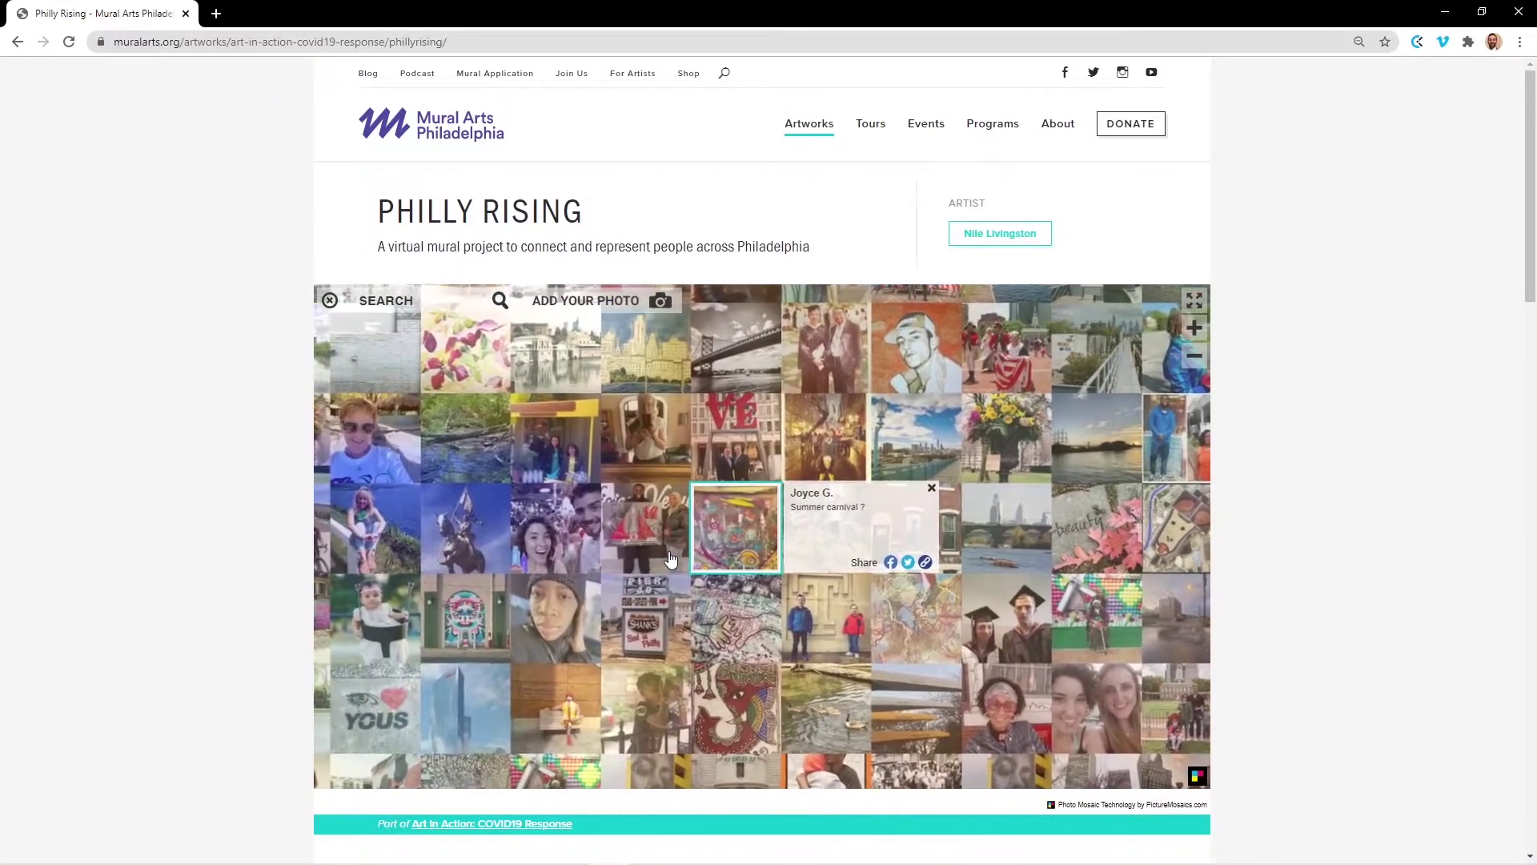
{"action": "left_click", "coordinate": [763, 698]}
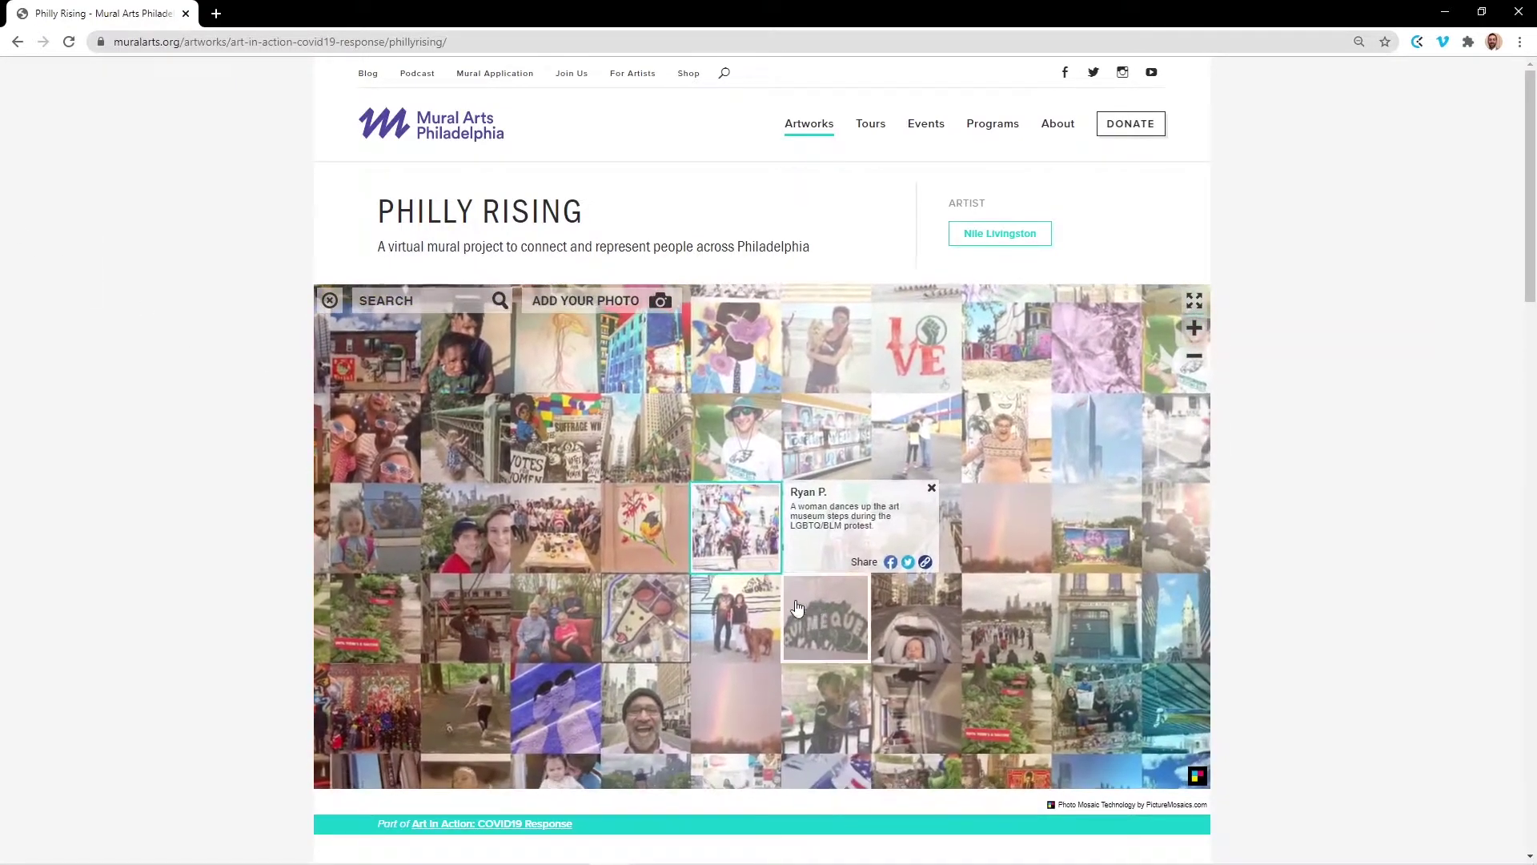
{"action": "left_click", "coordinate": [735, 525]}
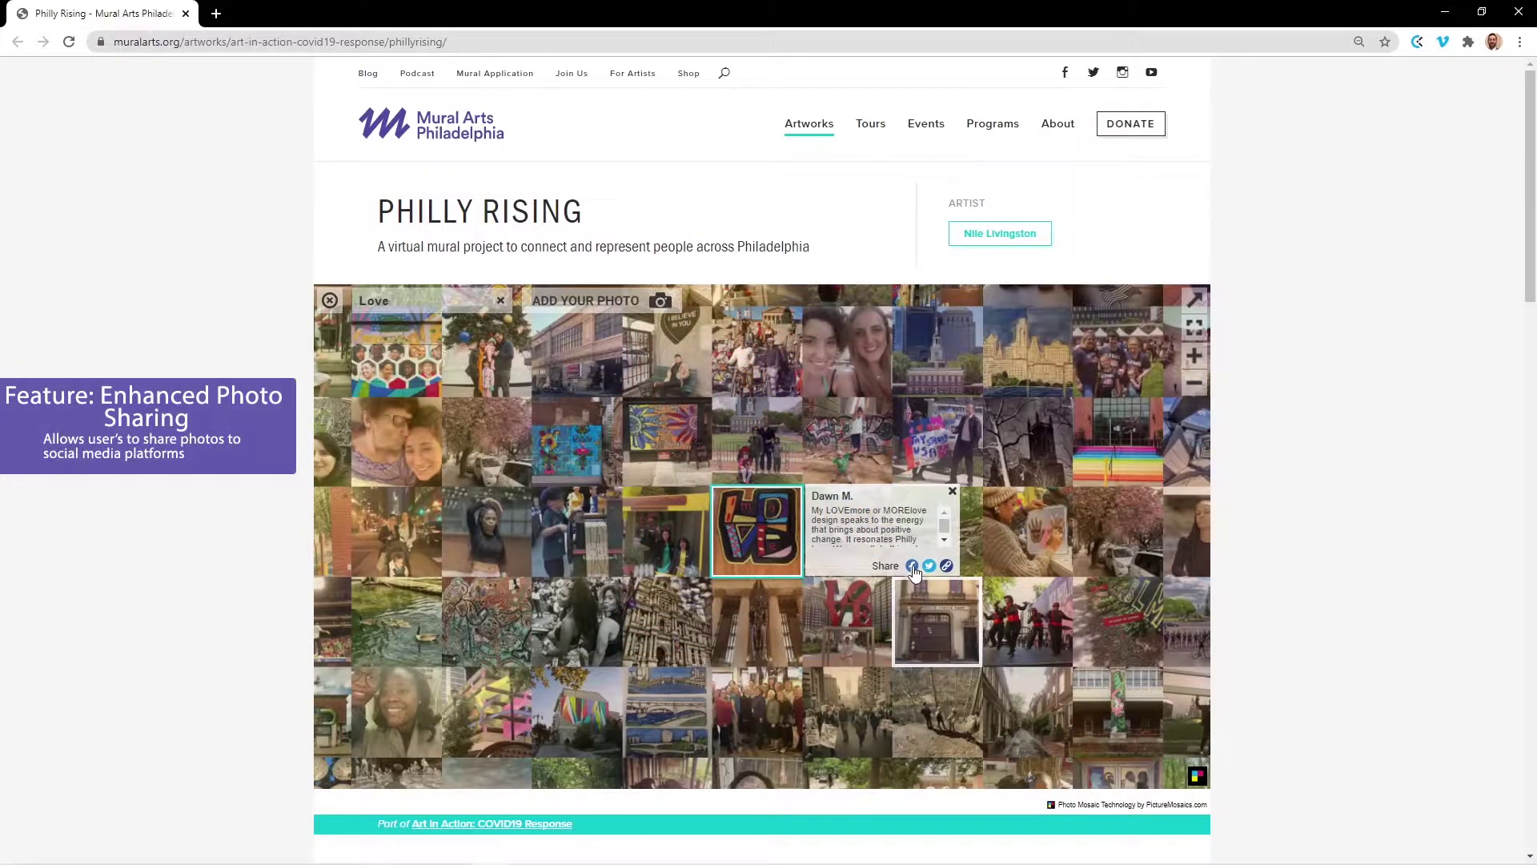
{"action": "left_click", "coordinate": [912, 567]}
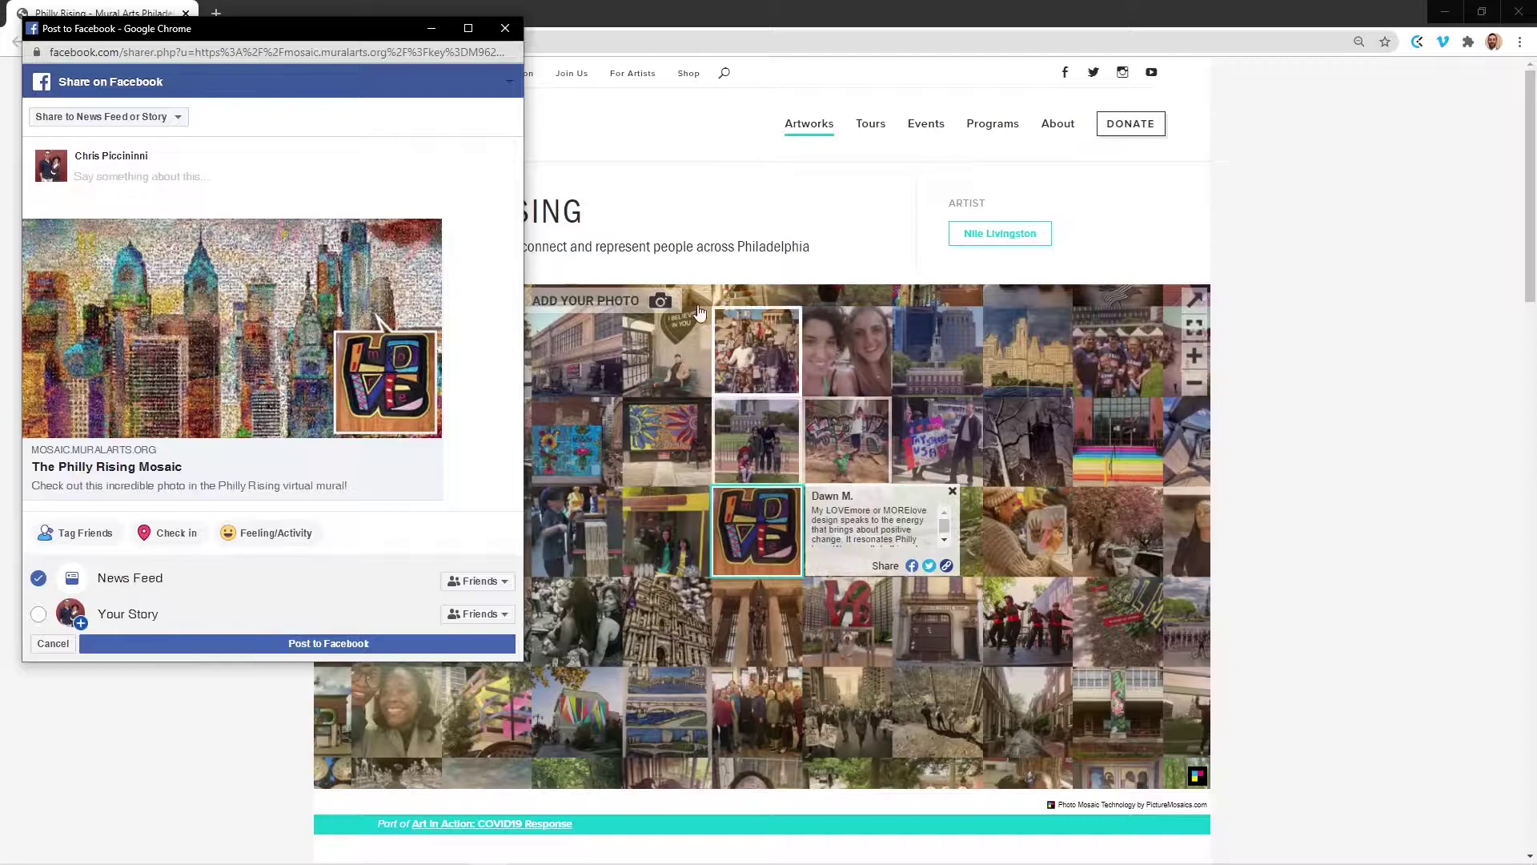
{"action": "left_click", "coordinate": [506, 28]}
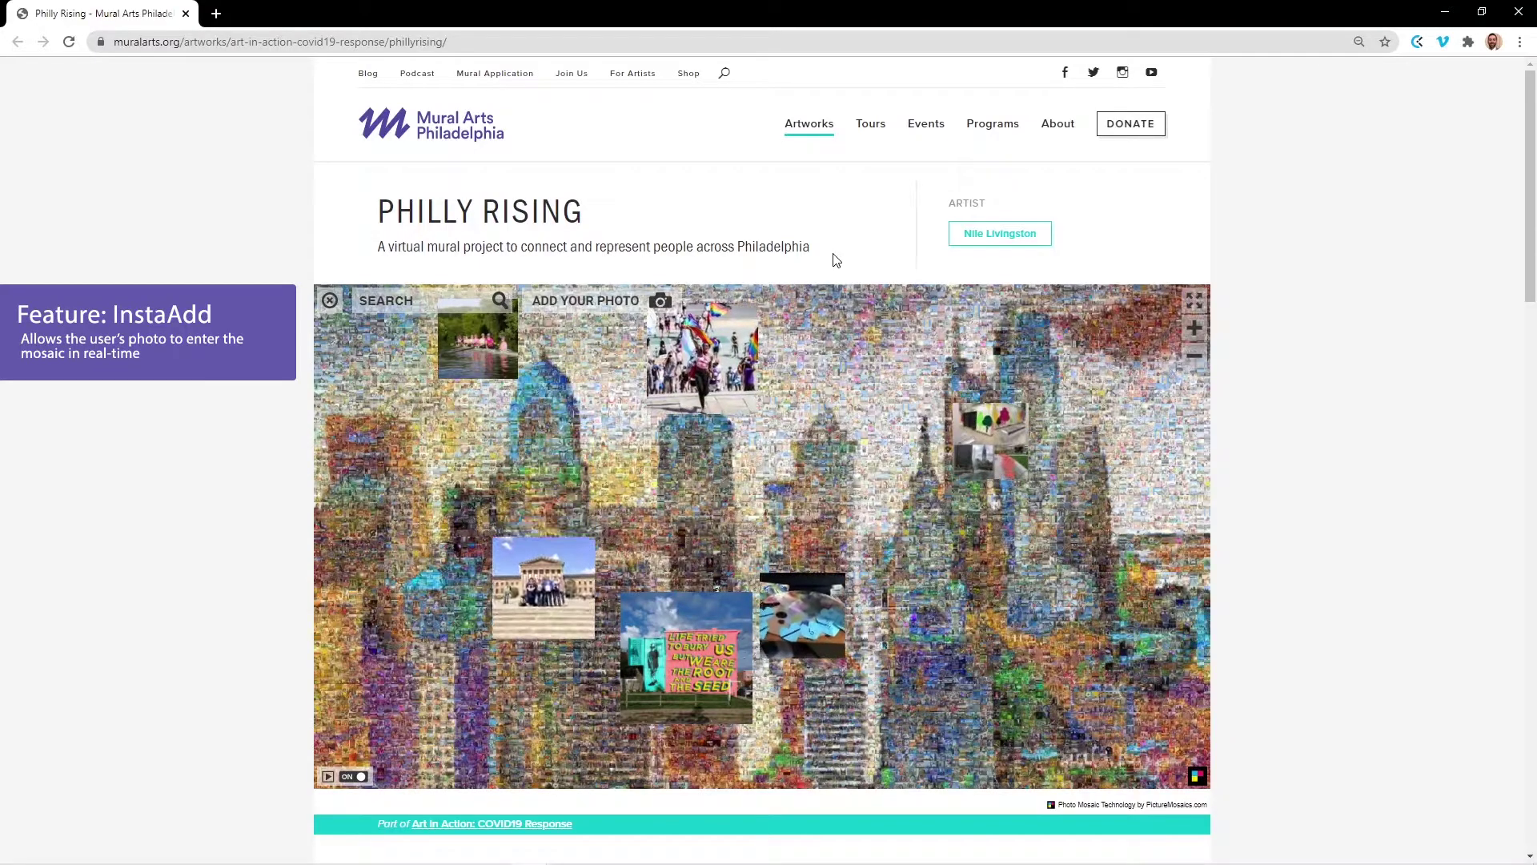
{"action": "left_click", "coordinate": [610, 305]}
{"action": "left_click", "coordinate": [685, 358]}
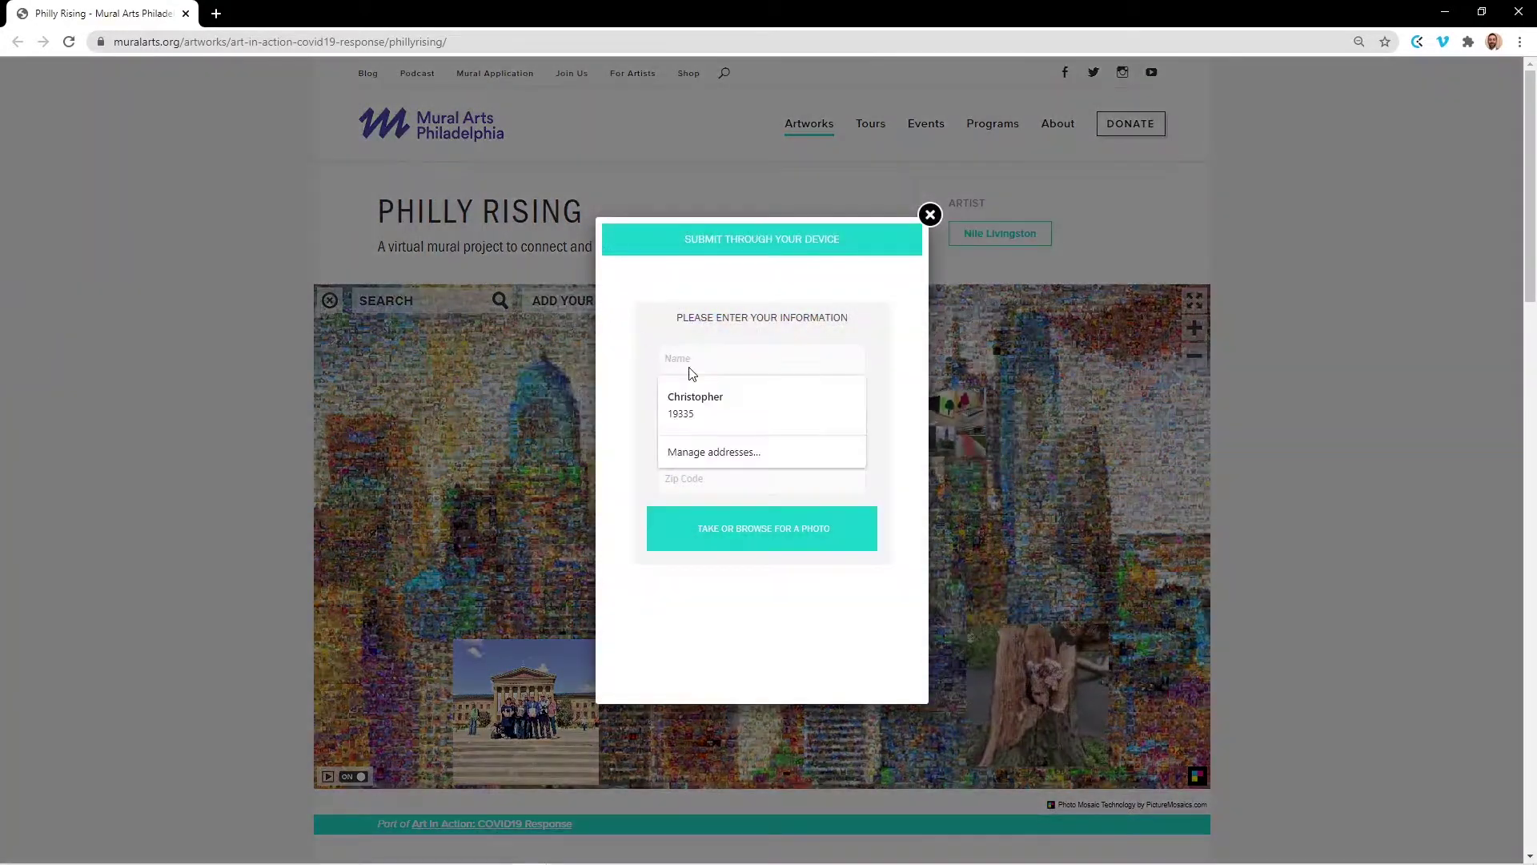
{"action": "left_click", "coordinate": [686, 395]}
{"action": "left_click", "coordinate": [685, 397]}
{"action": "left_click", "coordinate": [691, 438]}
{"action": "left_click", "coordinate": [715, 516]}
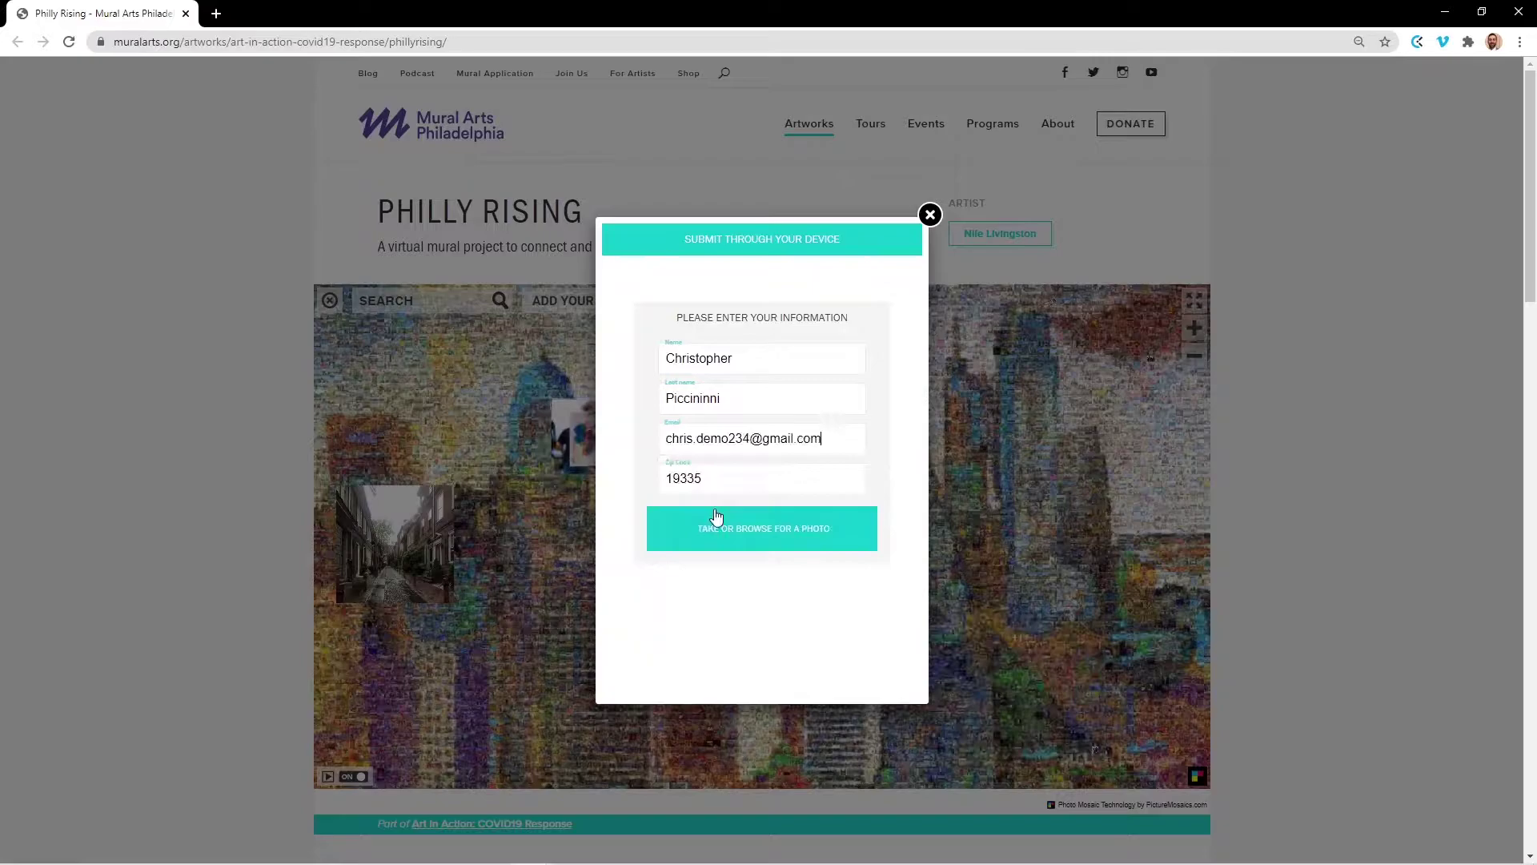
Step: Bring up the file picker to browse for a photo to submit
{"action": "left_click", "coordinate": [742, 534]}
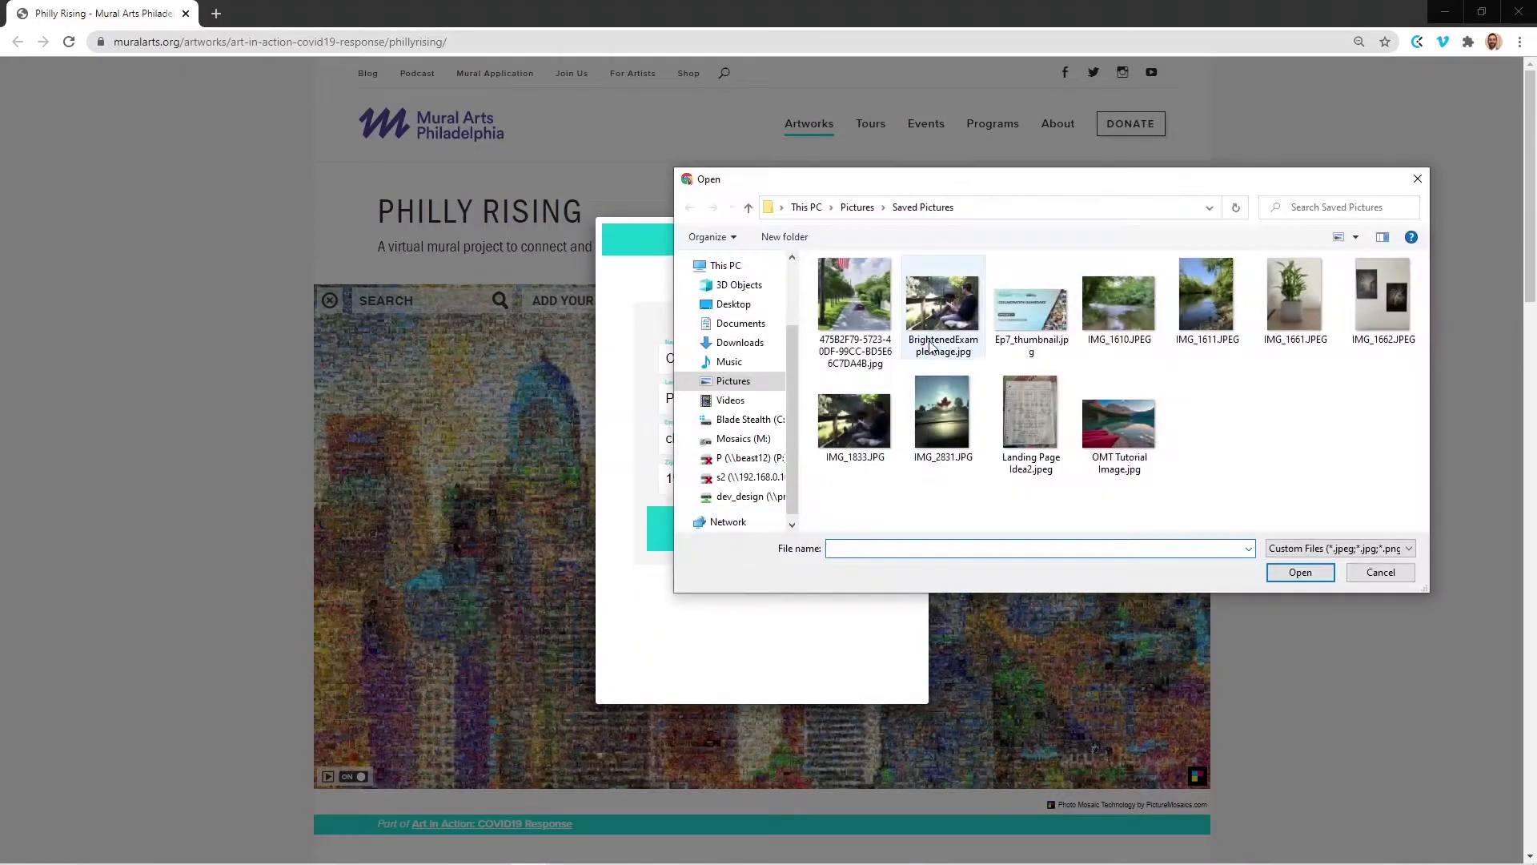